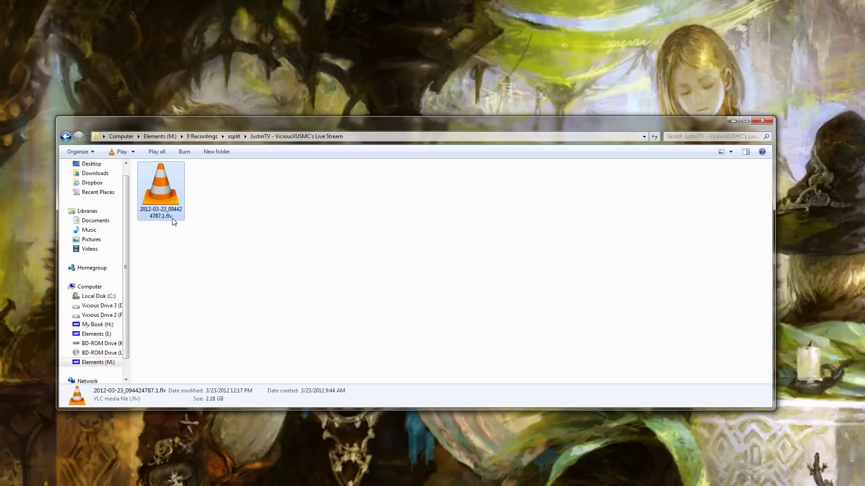
# - Open the FLV recording with Media Player Classic and pause playback just after it starts
pyautogui.rightClick(163, 197)
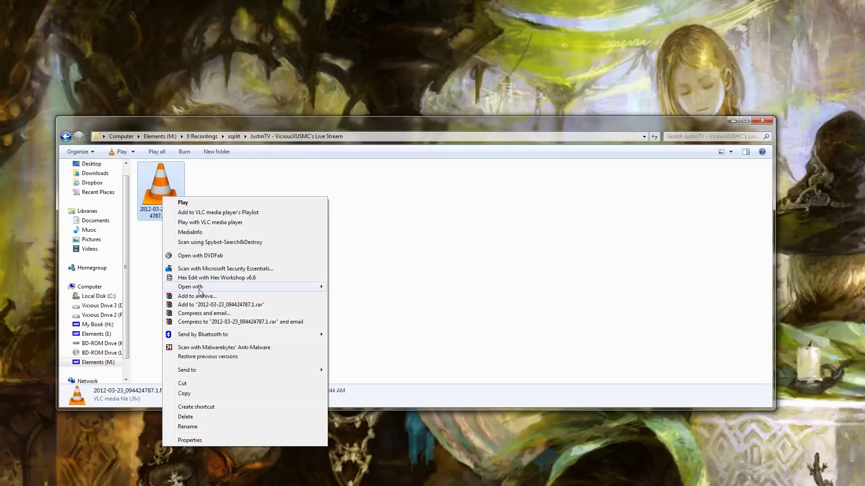
pyautogui.moveTo(200, 289)
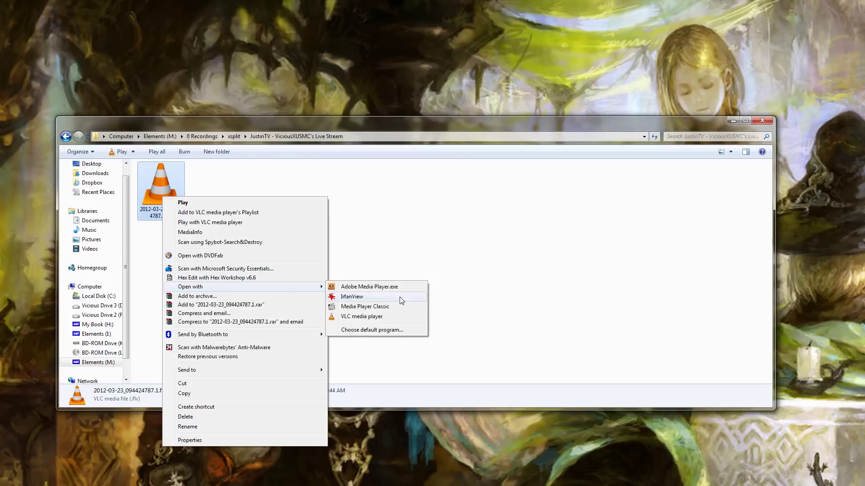
pyautogui.click(379, 308)
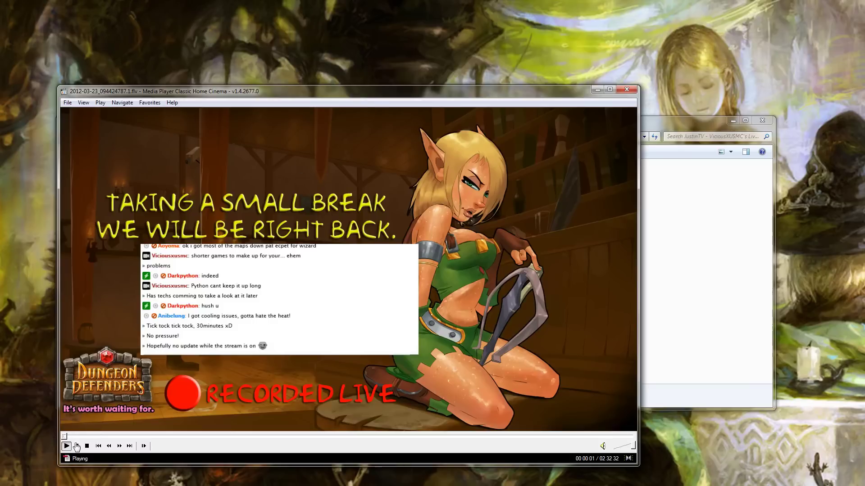
pyautogui.click(74, 444)
# - Close the Media Player Classic window
pyautogui.click(627, 89)
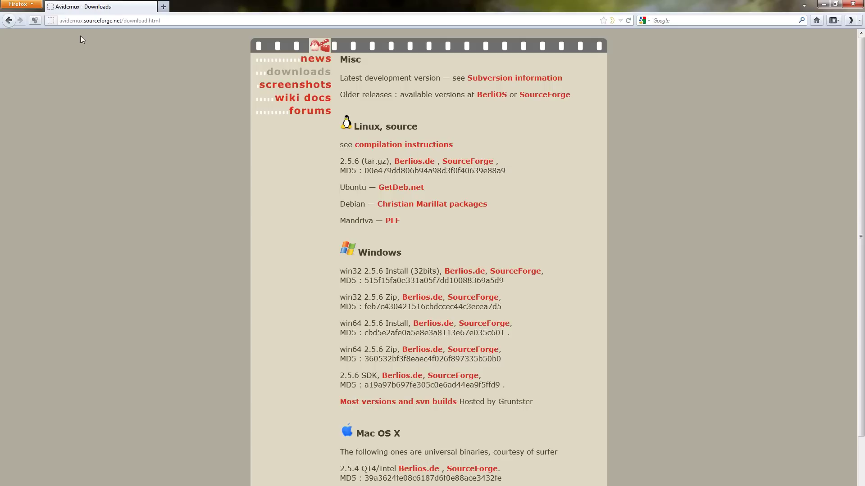
# - Search Google for 'avidemux' and open the 'Avidemux - Downloads' result
pyautogui.click(186, 23)
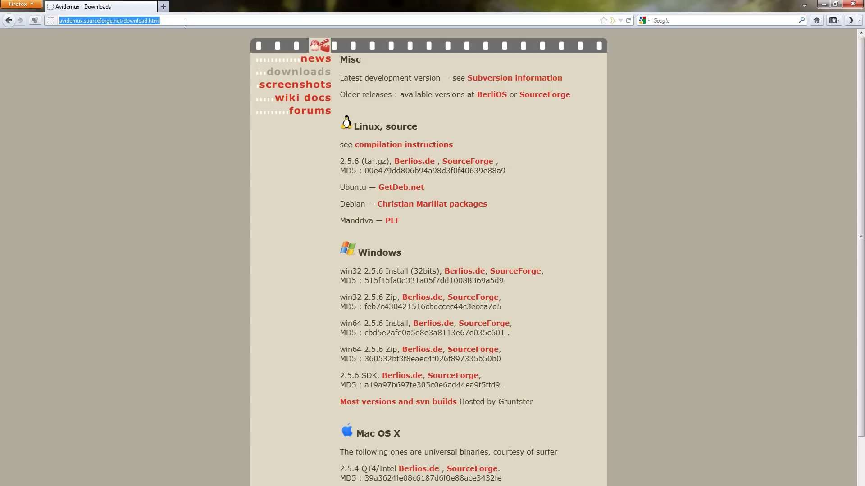
pyautogui.write('google.com')
pyautogui.press('Return')
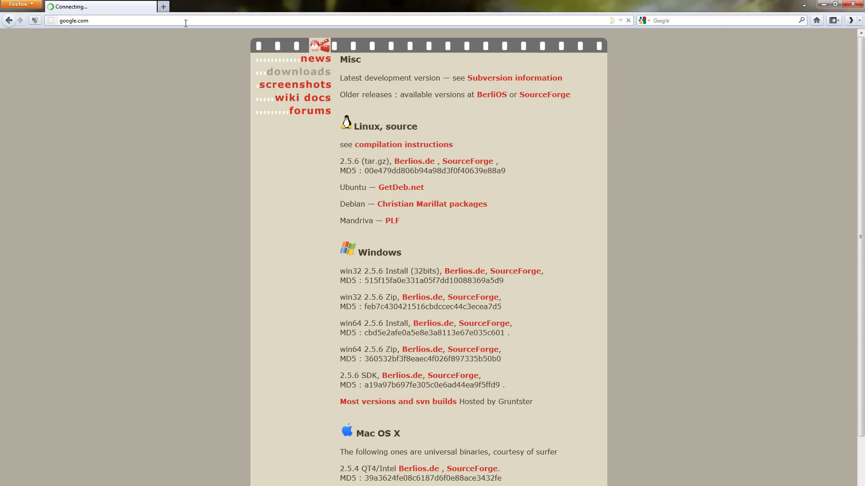
pyautogui.write('avidemux')
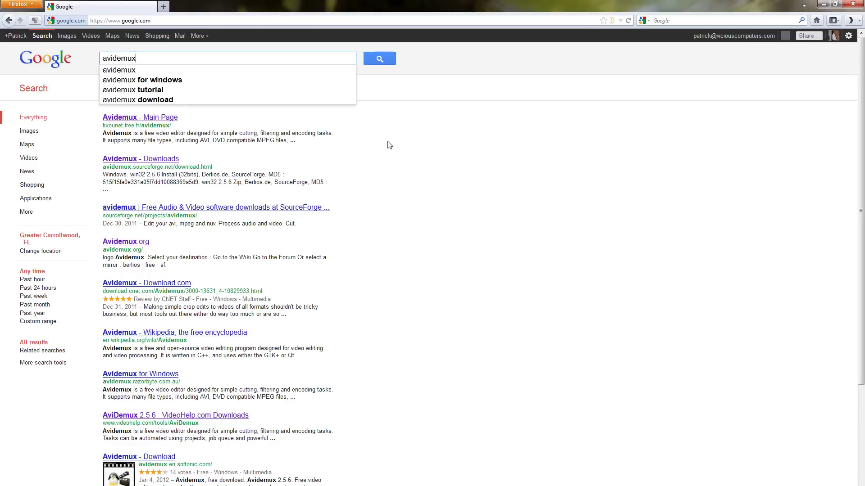
pyautogui.press('Return')
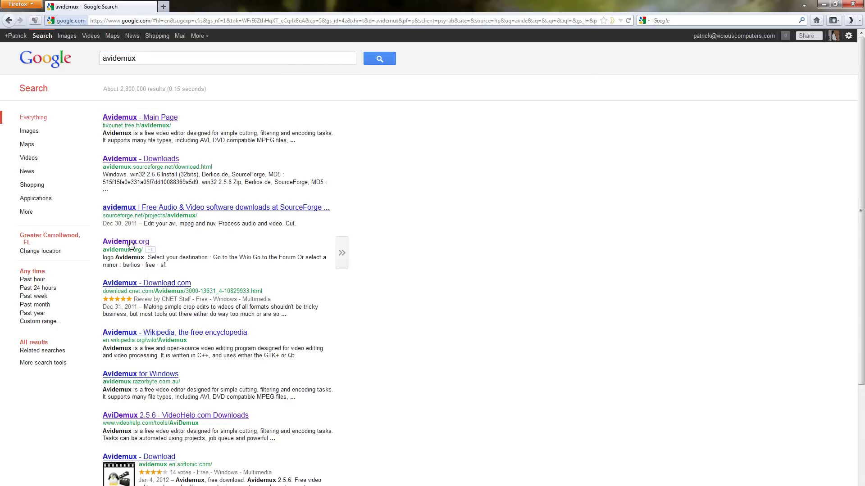
pyautogui.click(131, 159)
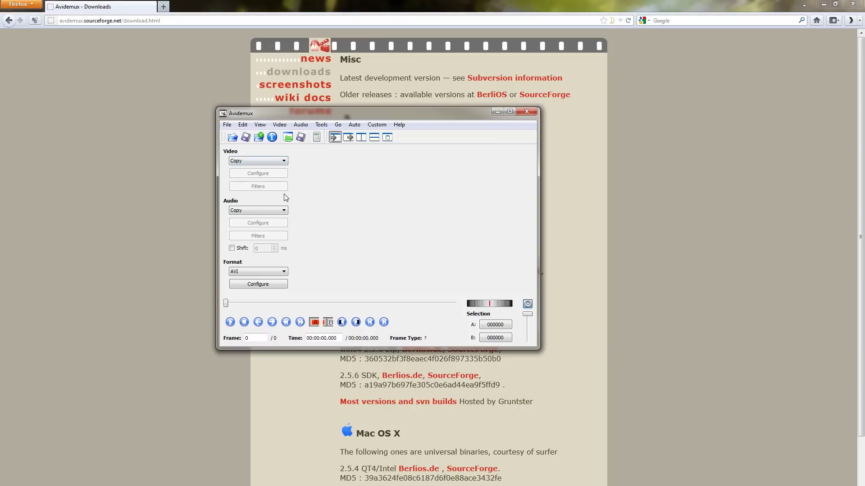
# - Keep video and audio on Copy and change the output format from AVI to MP4
pyautogui.click(258, 273)
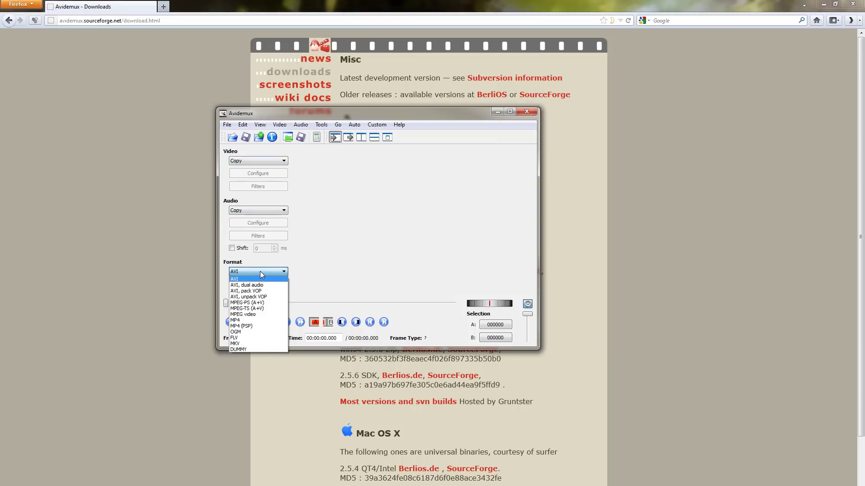
pyautogui.click(252, 272)
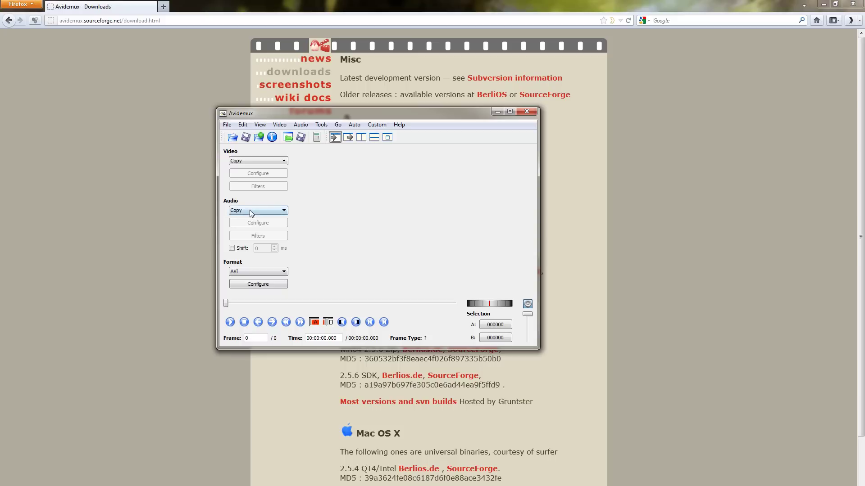
pyautogui.click(251, 211)
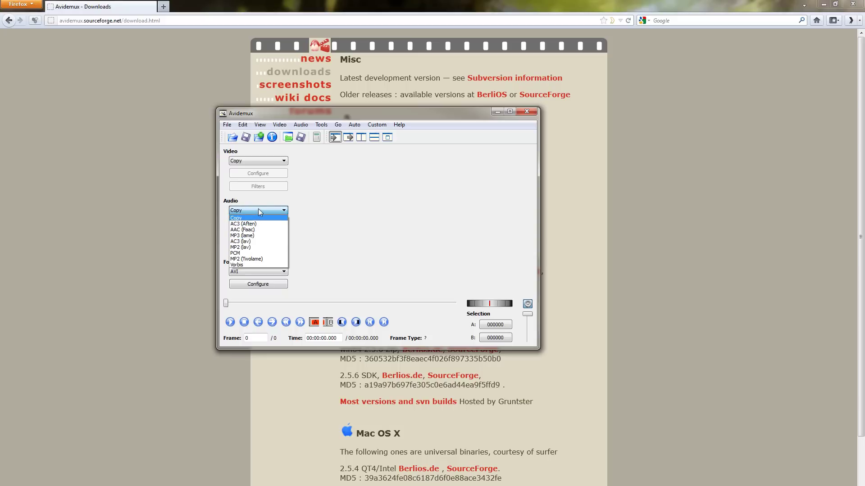
pyautogui.click(263, 211)
pyautogui.click(253, 164)
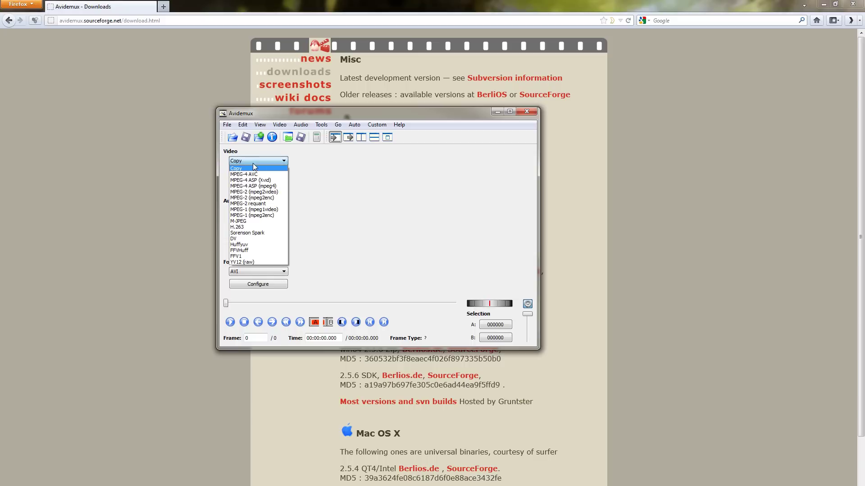
pyautogui.click(253, 163)
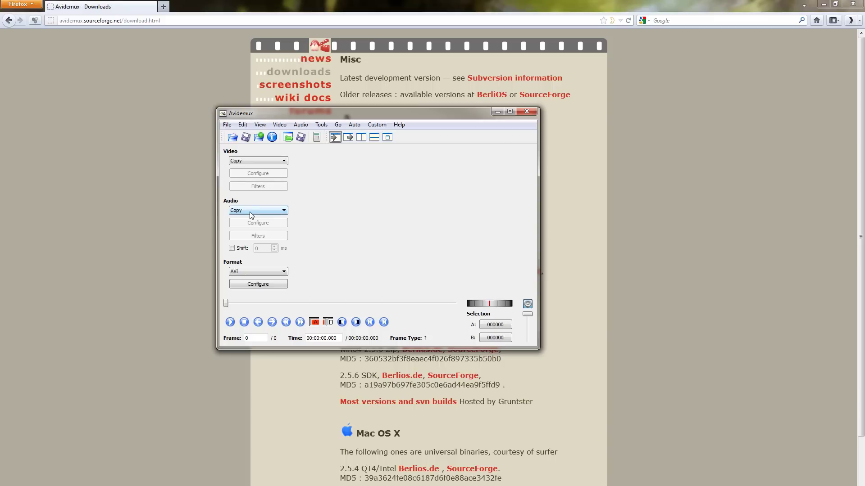
pyautogui.click(246, 271)
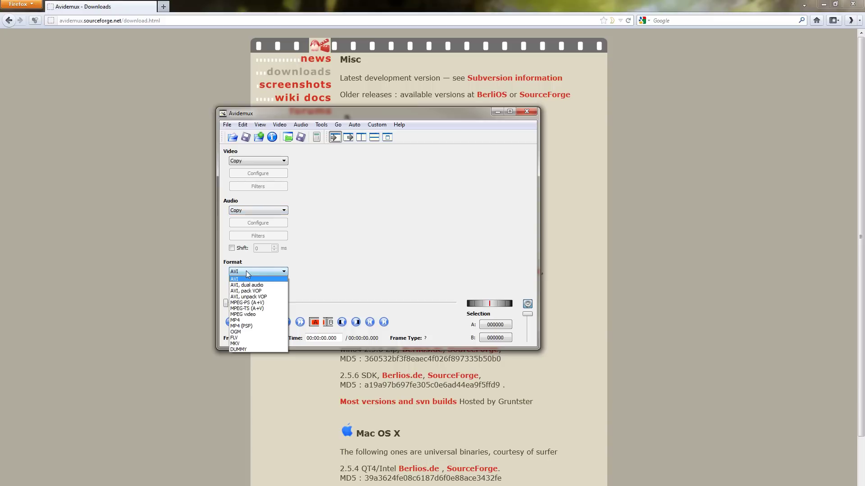
pyautogui.click(243, 320)
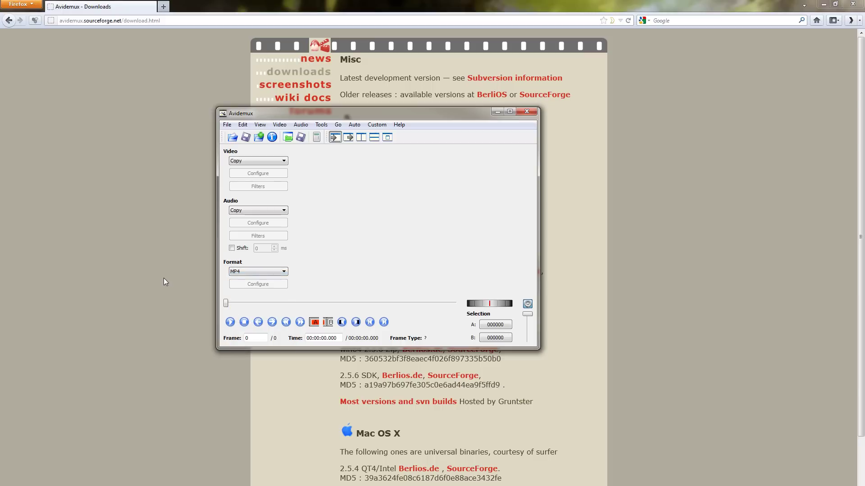
# - Open 2012-03-23_094424787.1.flv from the File menu and accept the H.264 detection prompt
pyautogui.click(227, 125)
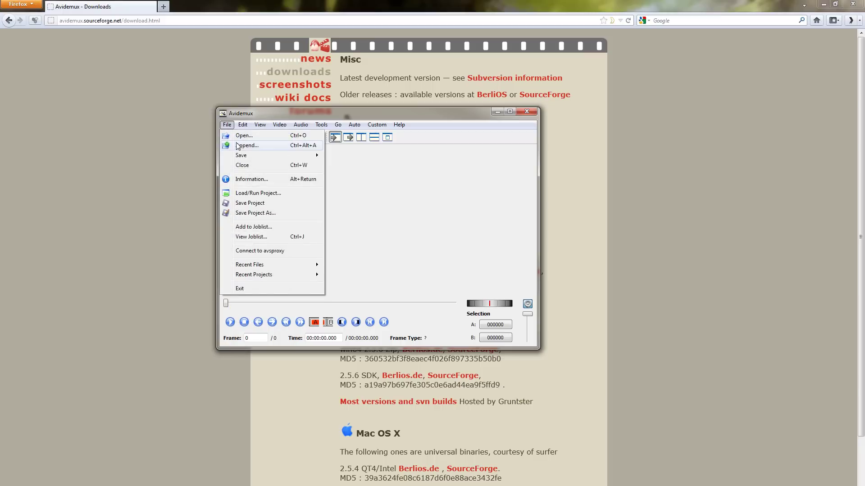
pyautogui.click(239, 136)
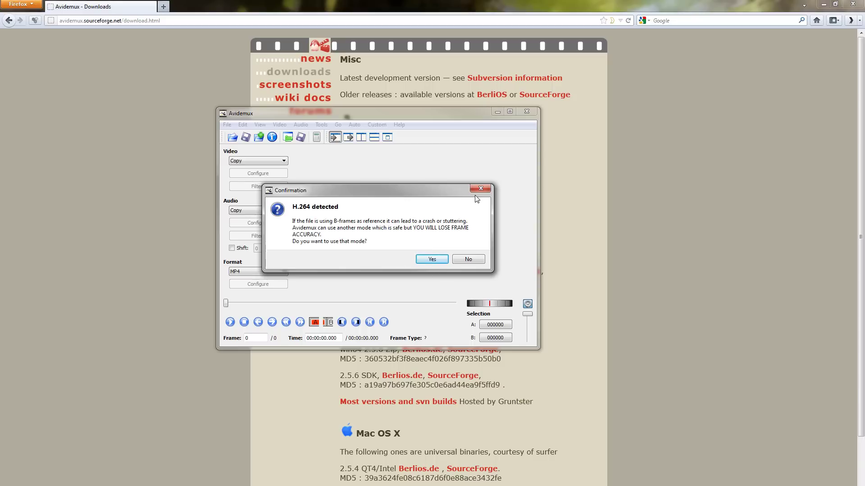
pyautogui.press('Return')
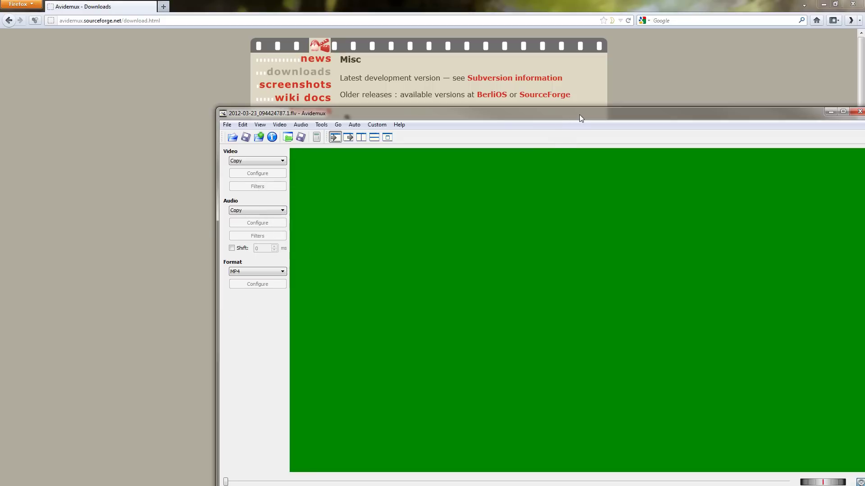
# - Move the Avidemux window fully on screen and scrub the recording to about 14:51
pyautogui.moveTo(579, 118); pyautogui.dragTo(430, 78)
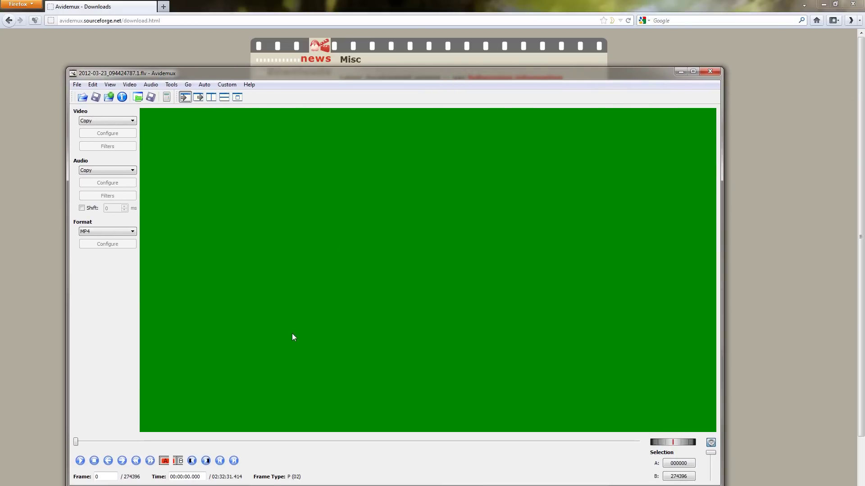
pyautogui.moveTo(75, 443); pyautogui.dragTo(58, 441)
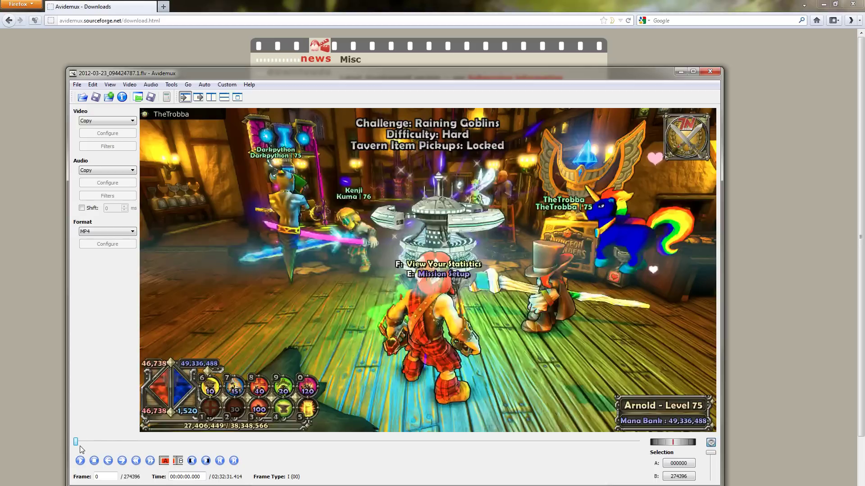
pyautogui.moveTo(75, 443); pyautogui.dragTo(130, 450)
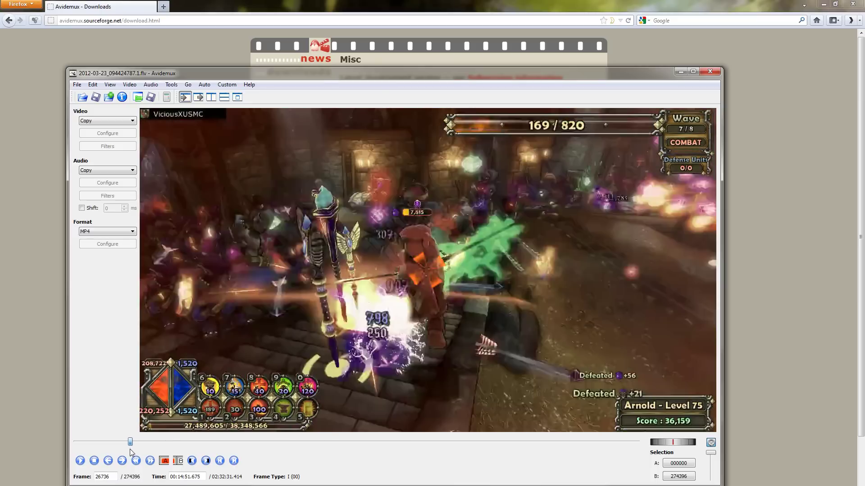
# - Set the selection's B end marker at frame 26736 (00:14:51)
pyautogui.click(178, 460)
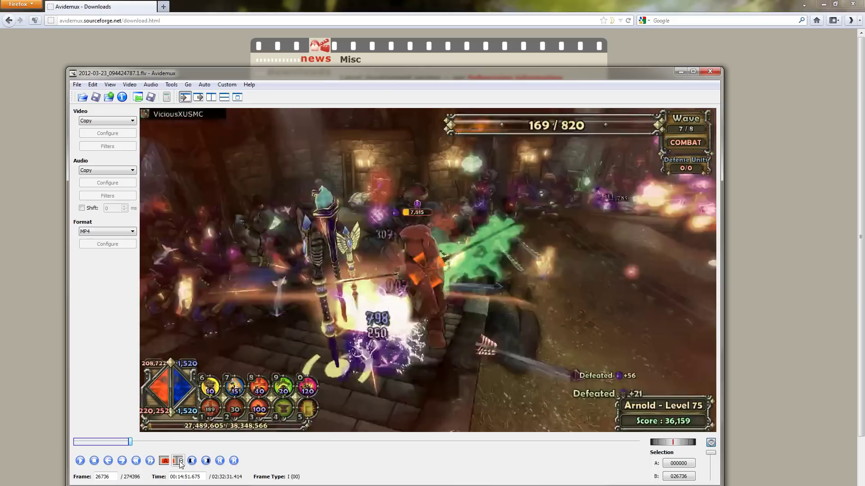
pyautogui.click(137, 446)
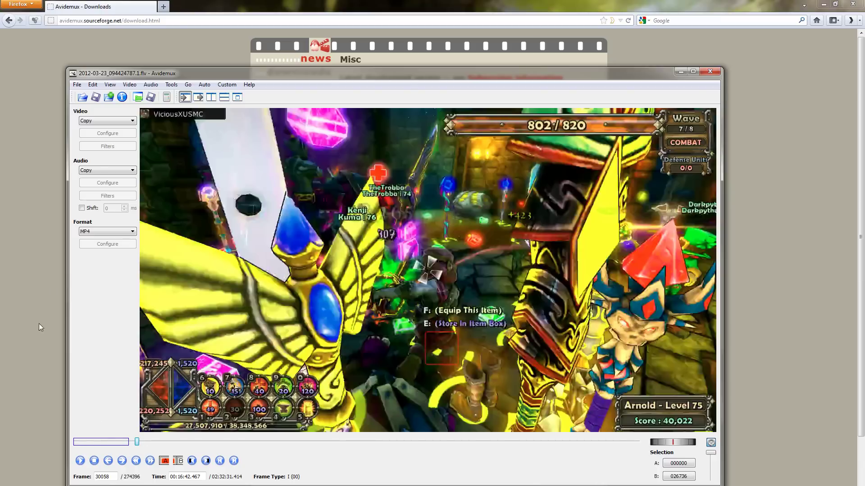
pyautogui.click(77, 85)
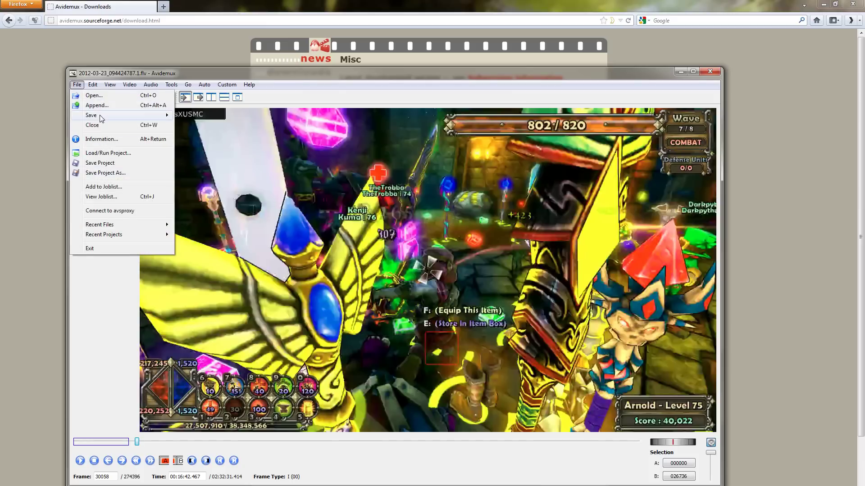
# - Save the selected part as split1-15.mp4 in the source recording's folder
pyautogui.moveTo(90, 116)
pyautogui.click(214, 118)
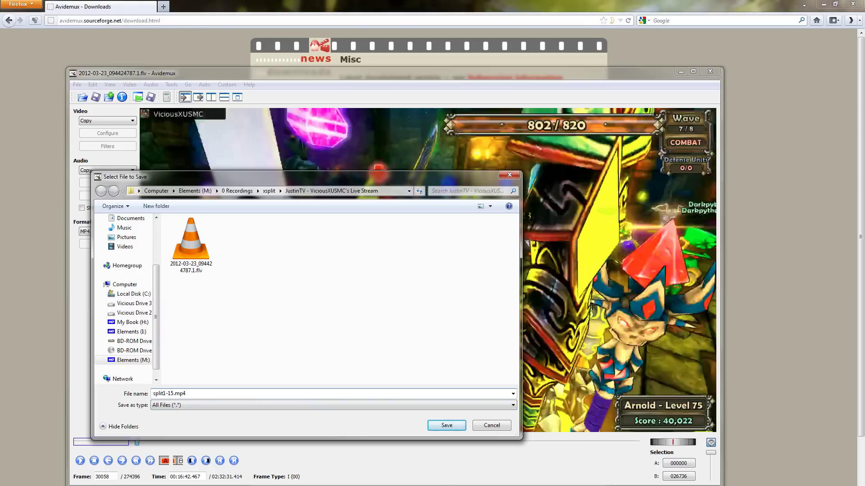
pyautogui.click(441, 425)
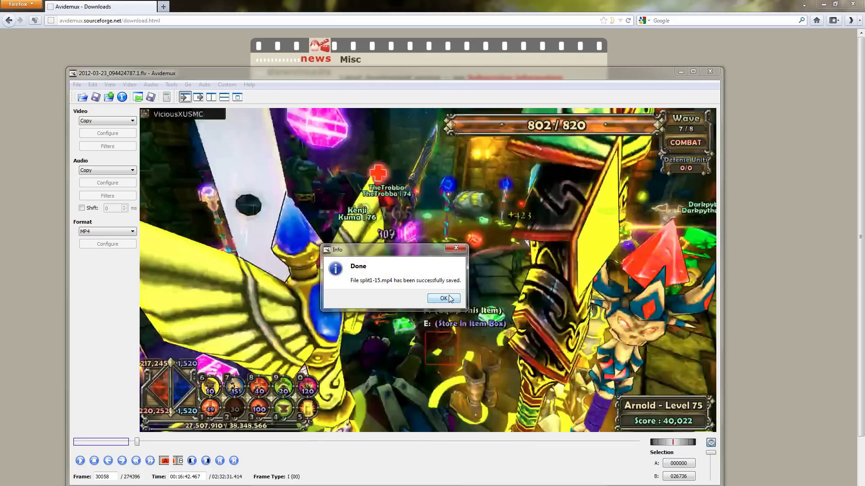
# - Dismiss the save notice and check split1-15.mp4 in Explorer: 215 MB, 00:14:51
pyautogui.click(449, 299)
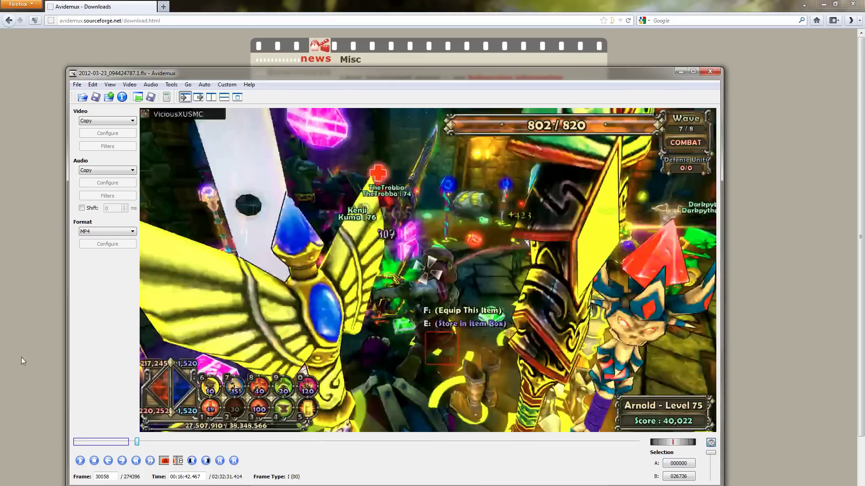
pyautogui.hotkey('alt', 'Tab')
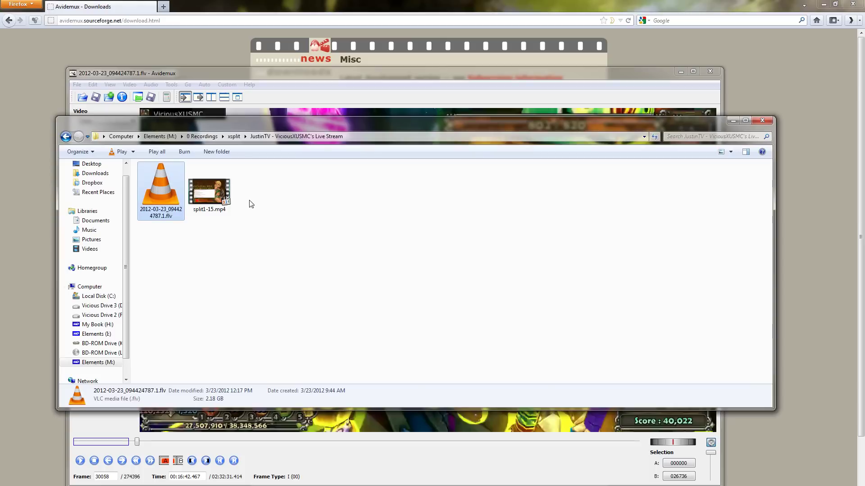
pyautogui.click(208, 200)
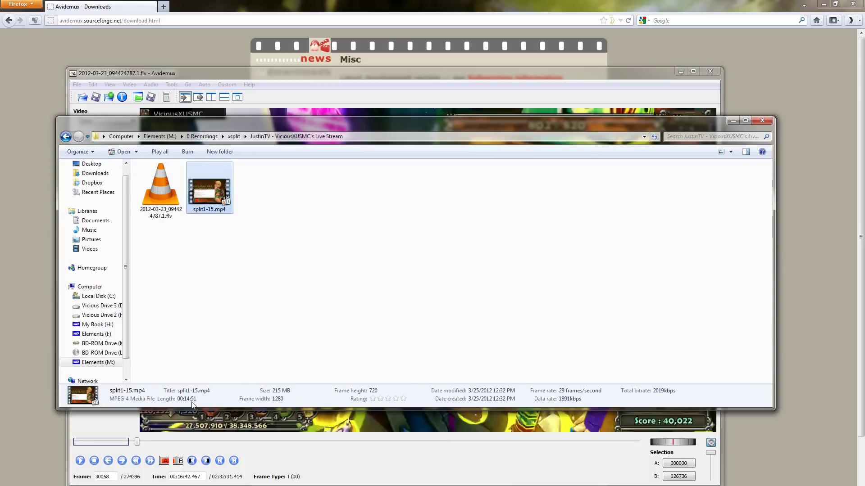
pyautogui.rightClick(208, 195)
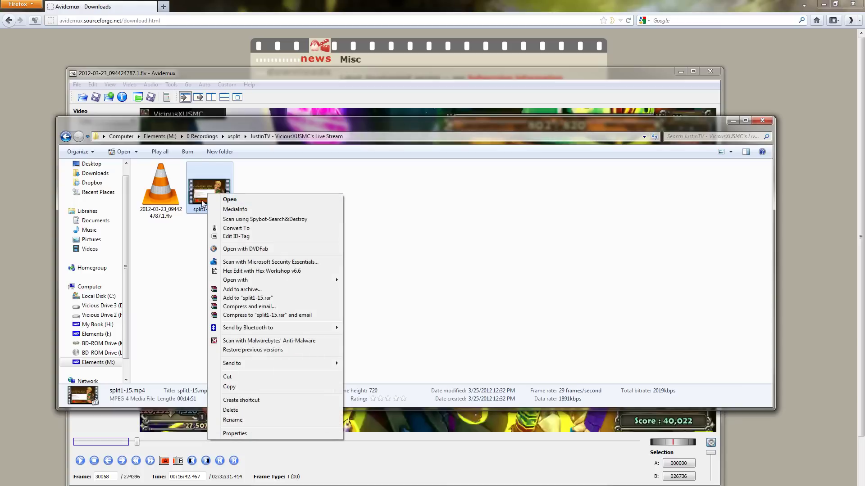
# - Play split1-15.mp4 in Media Player Classic, then pause and close it and return to Avidemux
pyautogui.click(219, 197)
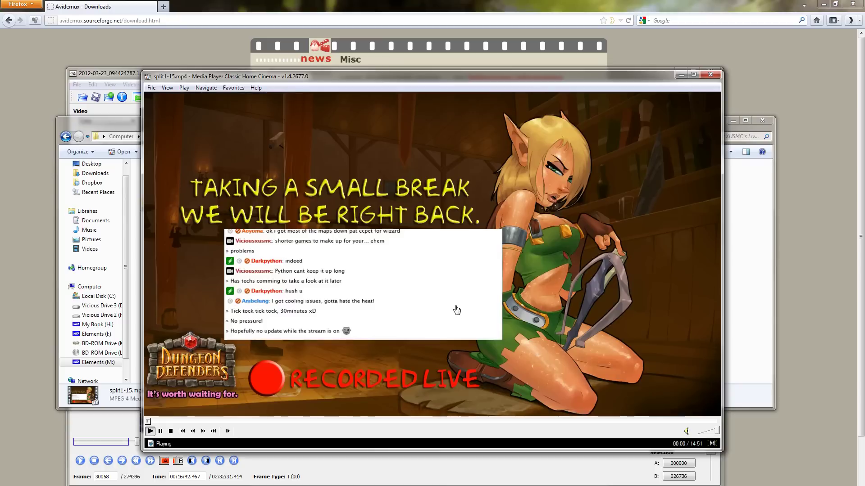
pyautogui.click(160, 431)
pyautogui.click(710, 75)
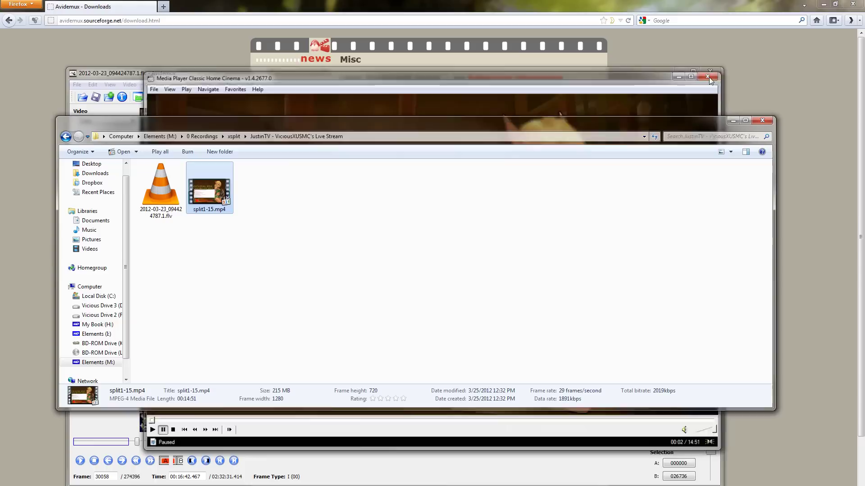
pyautogui.click(328, 77)
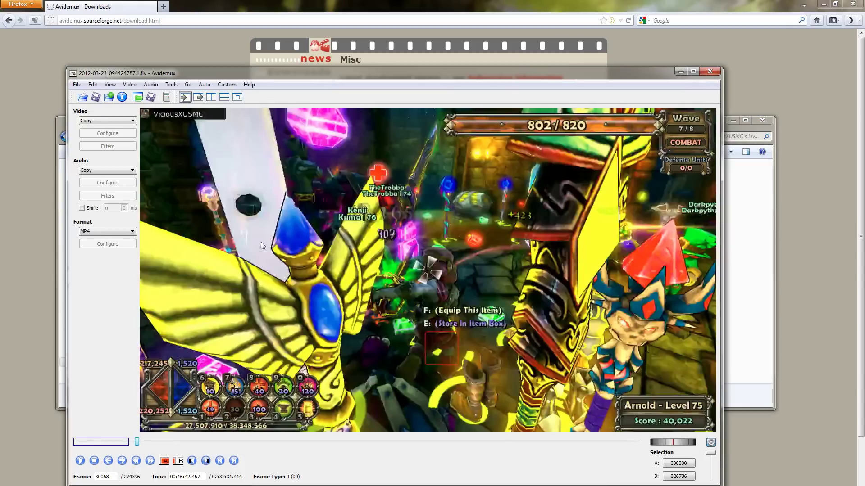
# - Set marker A at frame 26737 and marker B at frame 53247 for the second part
pyautogui.click(187, 85)
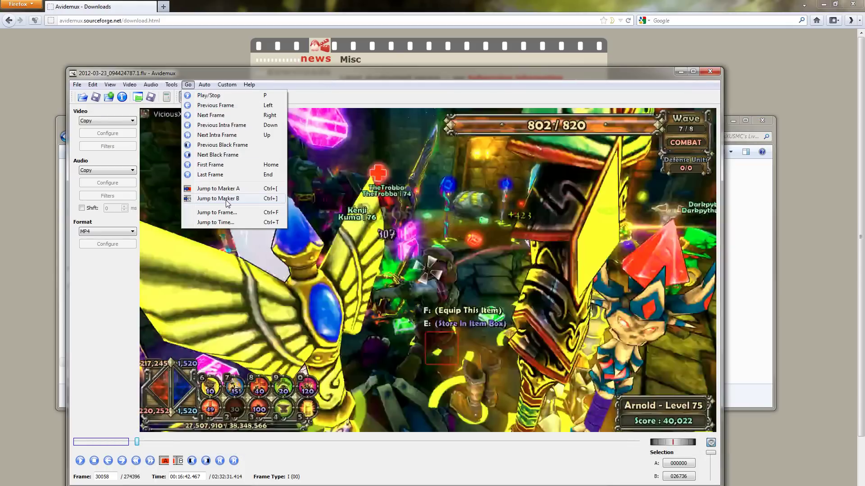
pyautogui.click(227, 199)
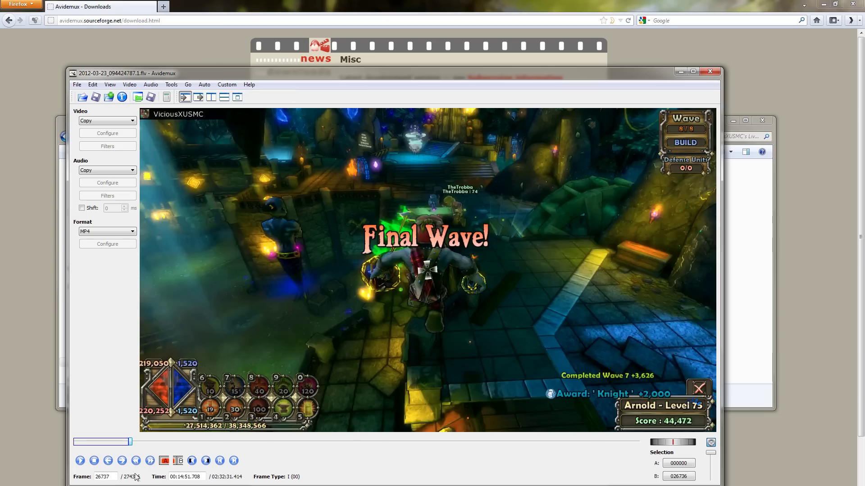
pyautogui.click(164, 461)
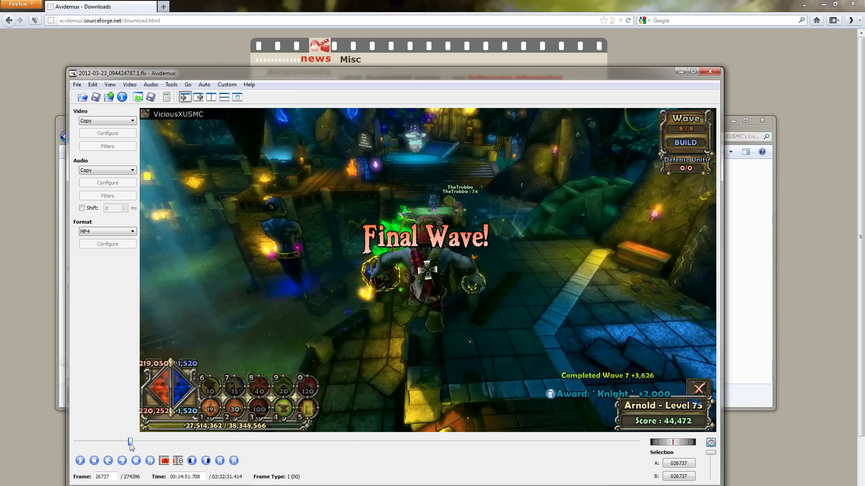
pyautogui.moveTo(130, 443); pyautogui.dragTo(188, 449)
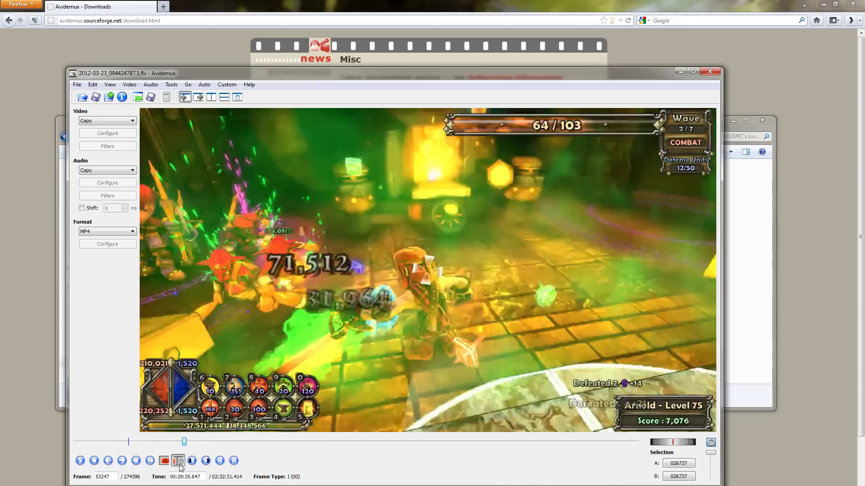
pyautogui.click(179, 461)
# - Start a Save Video export of the selected frames from the File menu
pyautogui.click(78, 86)
pyautogui.moveTo(90, 117)
pyautogui.click(222, 120)
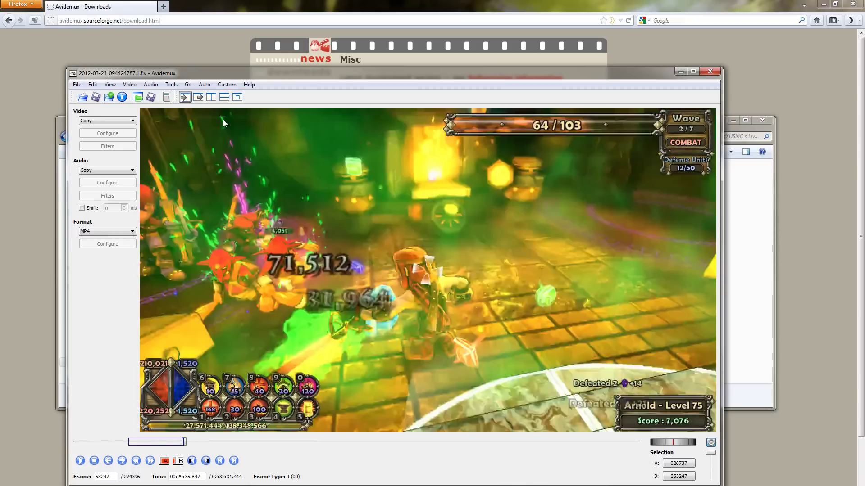
pyautogui.click(77, 85)
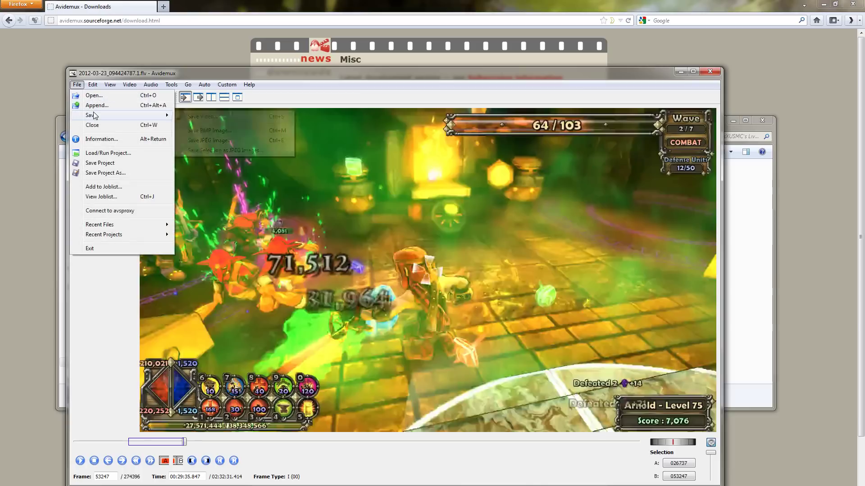
pyautogui.click(200, 118)
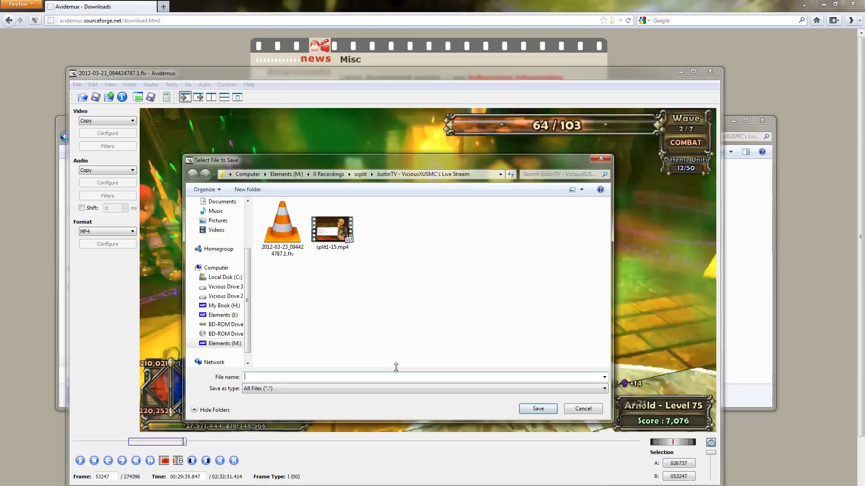
# - Save the clip as split15-30, then dismiss the keyframe error and failed-save notices
pyautogui.write('s')
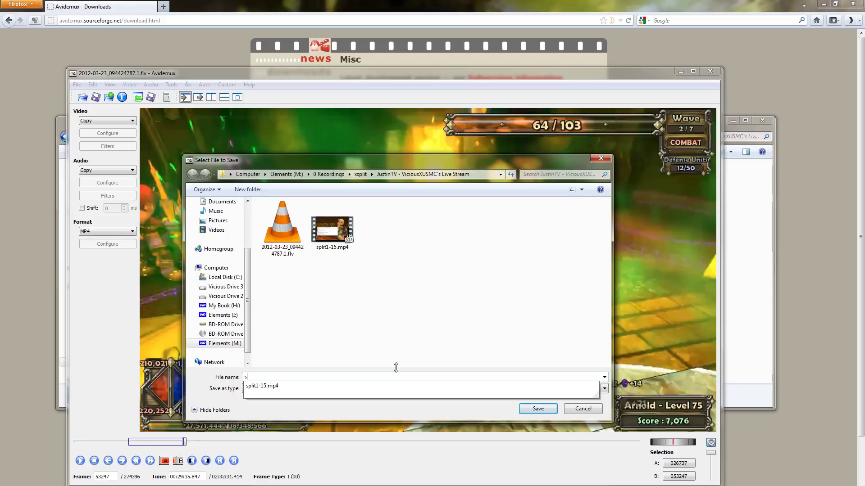
pyautogui.write('pli')
pyautogui.write('t50')
pyautogui.press('BackSpace')
pyautogui.press('BackSpace')
pyautogui.write('15')
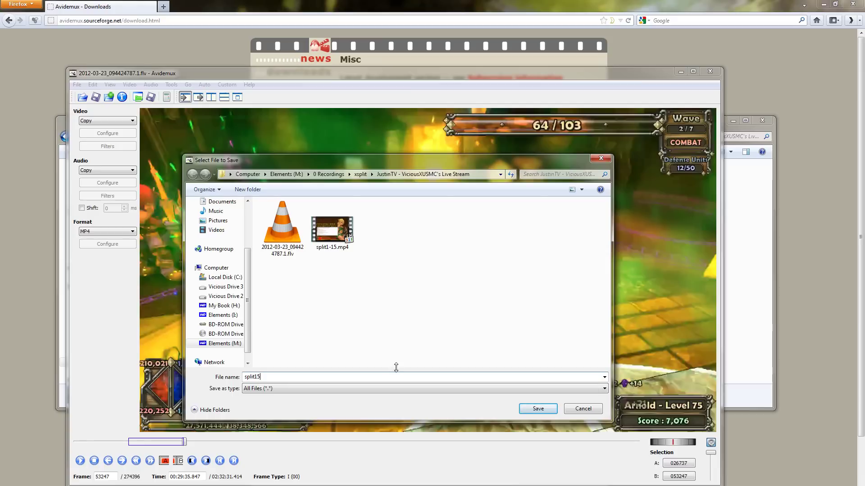
pyautogui.write('-30')
pyautogui.click(534, 411)
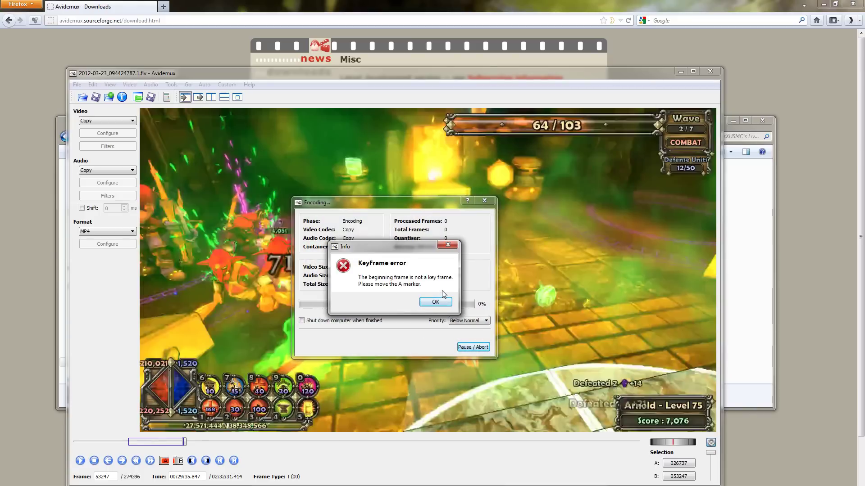
pyautogui.click(438, 304)
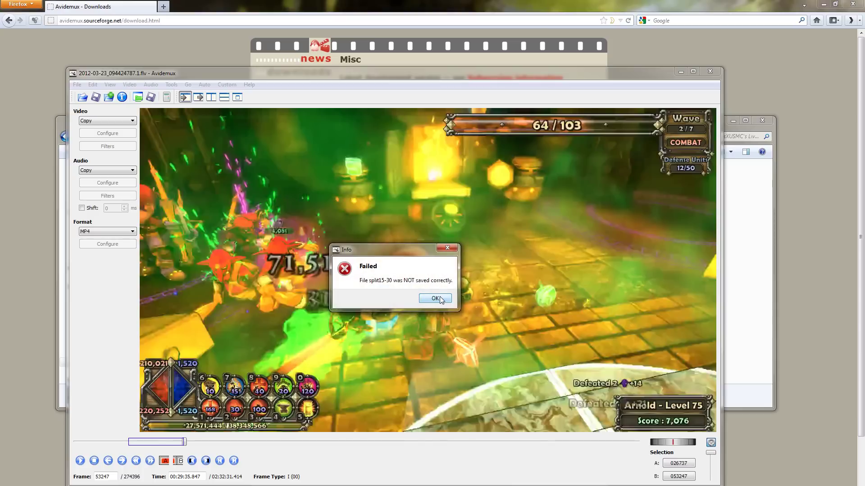
pyautogui.click(435, 299)
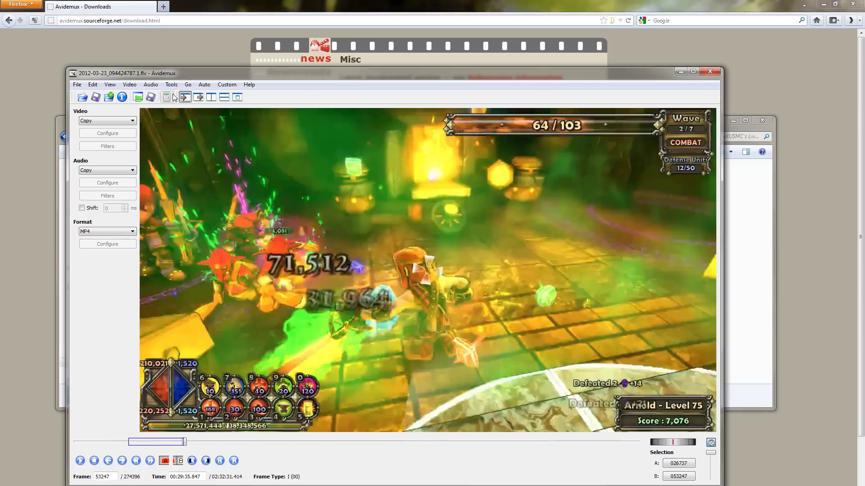
# - Shift marker A from frame 26737 back one frame to keyframe 26736
pyautogui.click(188, 85)
pyautogui.click(218, 189)
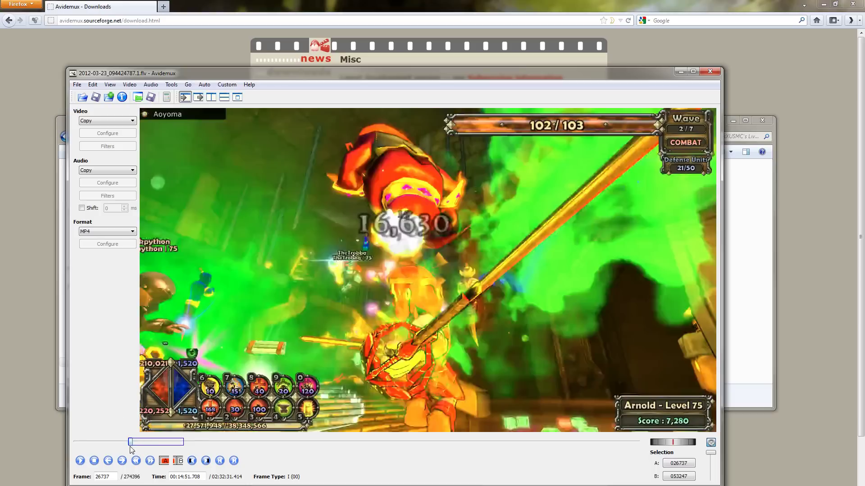
pyautogui.click(111, 464)
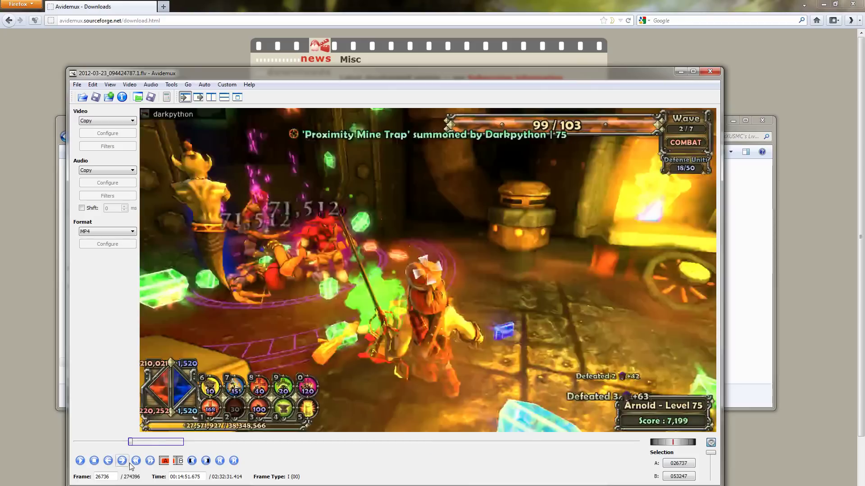
pyautogui.click(165, 461)
pyautogui.click(77, 85)
# - Save the 26736–53248 selection as split15-30.mp4 and dismiss the Done notice
pyautogui.moveTo(108, 119)
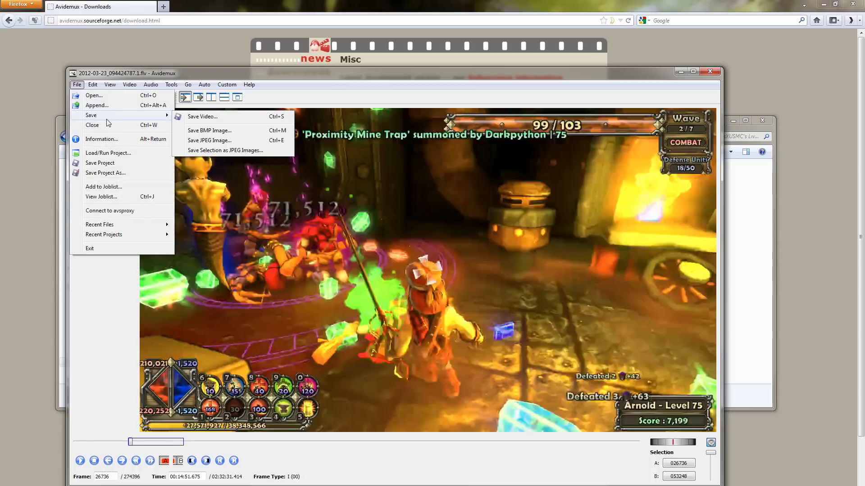
pyautogui.click(202, 117)
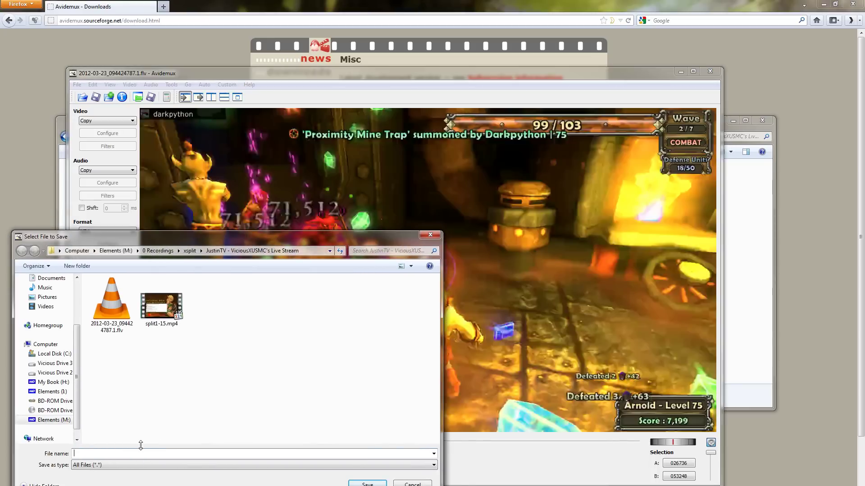
pyautogui.write('split15-30.mp4')
pyautogui.press('Return')
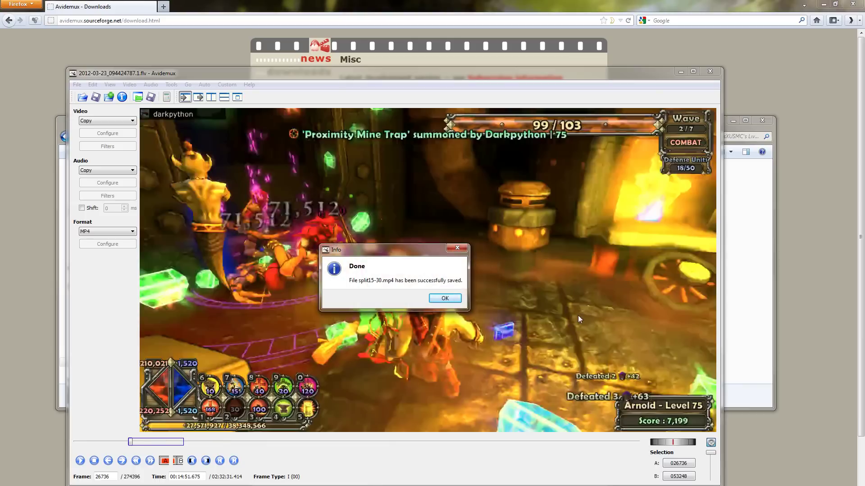
pyautogui.click(444, 298)
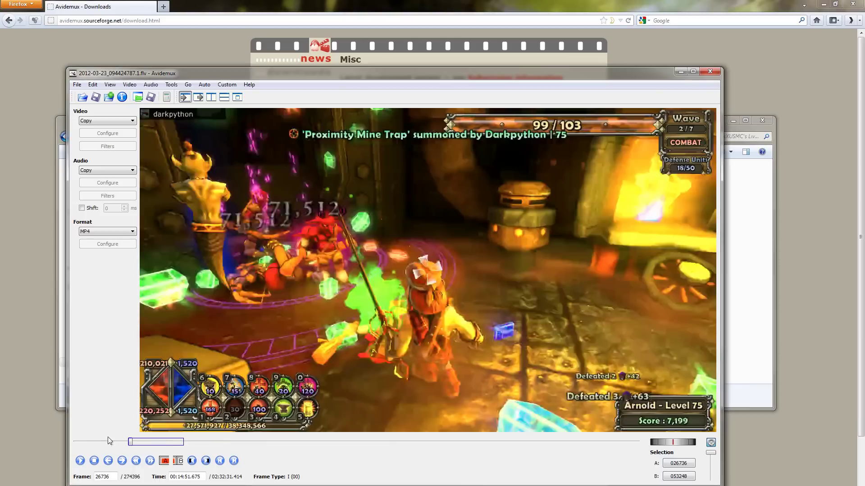
# - Check in Explorer that split15-30.mp4 is 223 MB and 00:14:44, then bring Avidemux back
pyautogui.moveTo(252, 75); pyautogui.dragTo(236, 320)
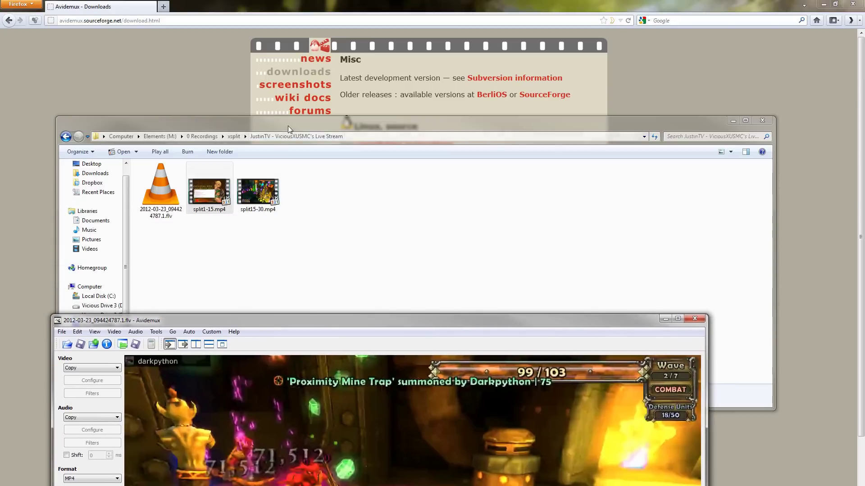
pyautogui.moveTo(288, 126); pyautogui.dragTo(275, 90)
pyautogui.click(251, 153)
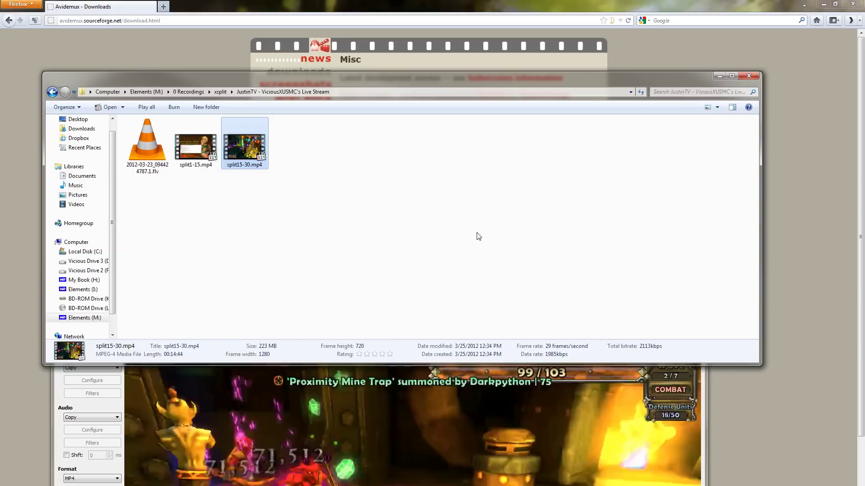
pyautogui.click(720, 76)
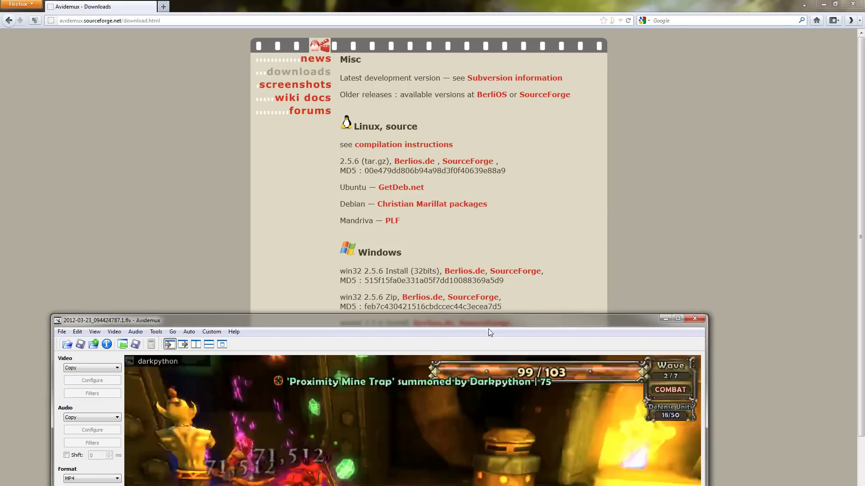
pyautogui.moveTo(501, 320); pyautogui.dragTo(497, 74)
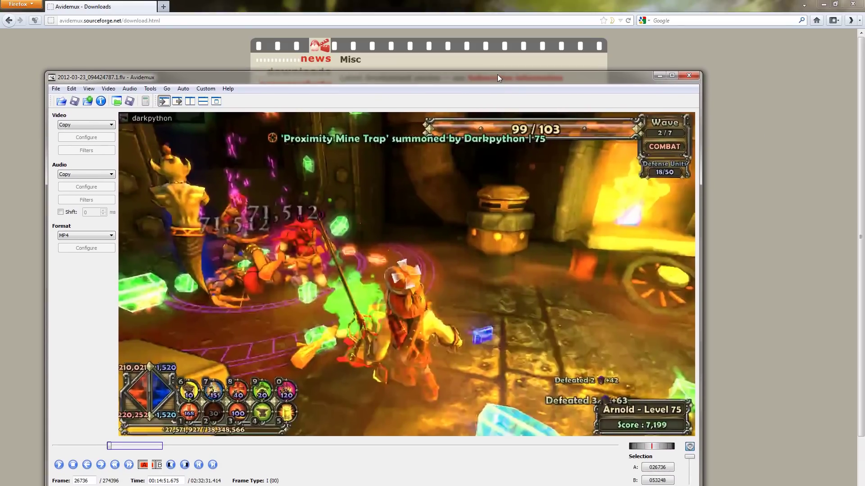